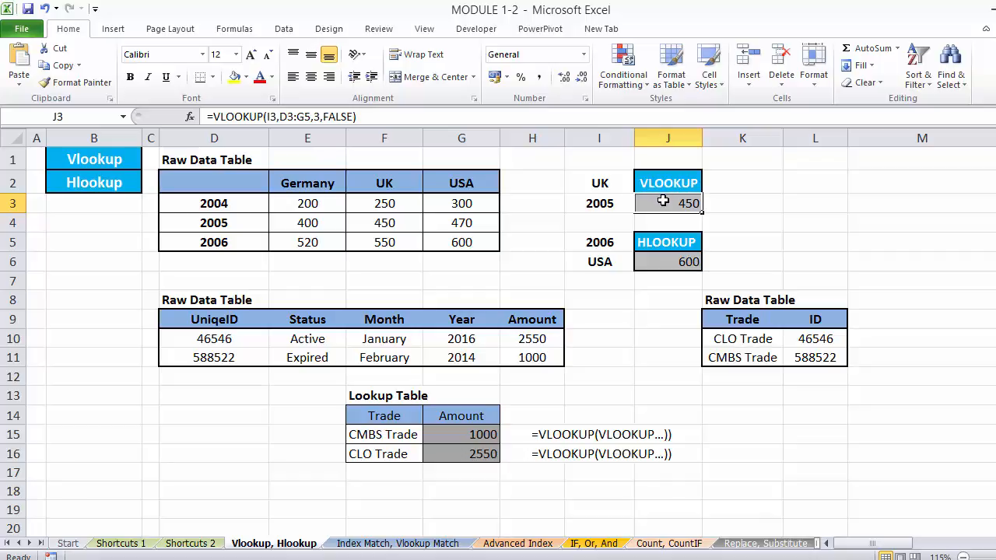
# Compare the year column and 2005 row with the VLOOKUP criterion, and the USA column with the HLOOKUP criterion, in the country table.
pyautogui.click(184, 204)
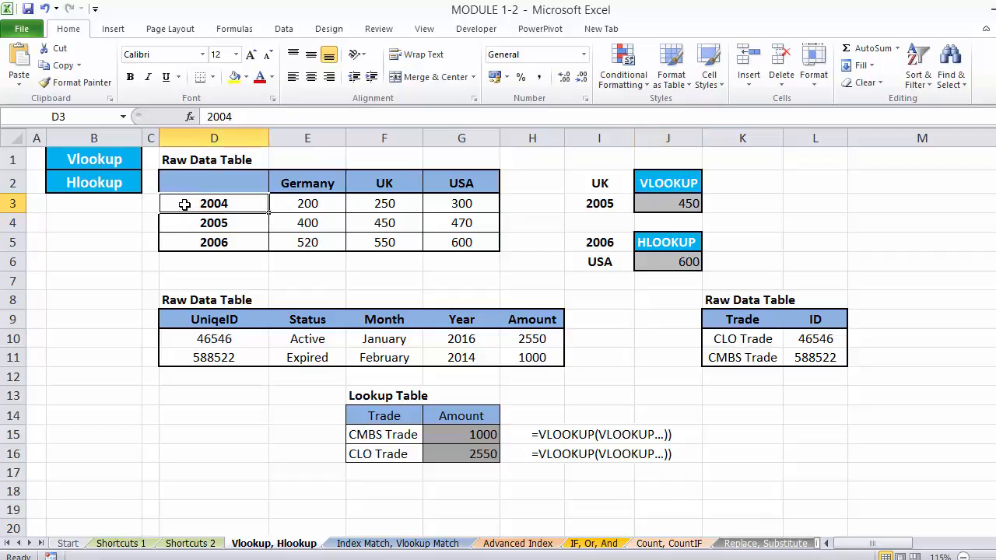
pyautogui.moveTo(184, 204); pyautogui.dragTo(187, 242)
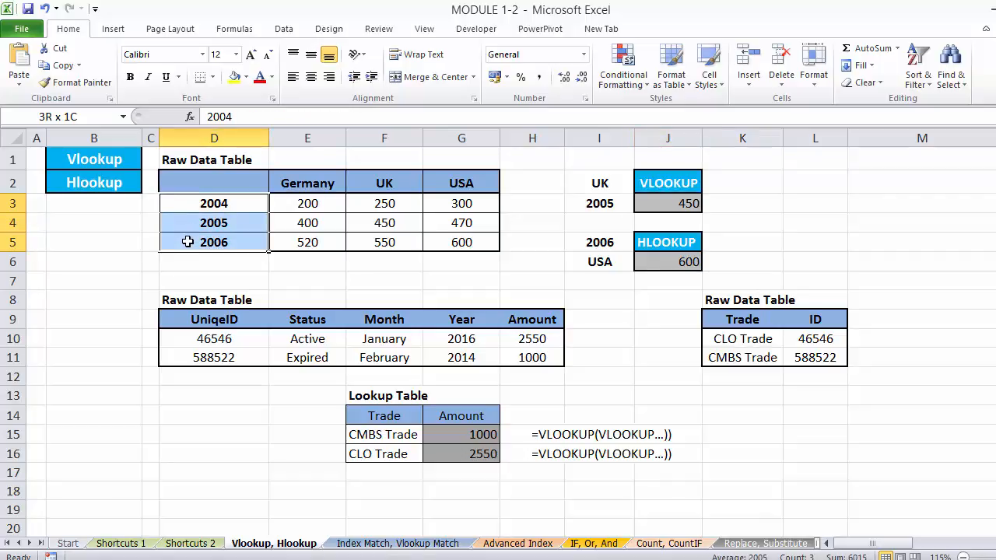
pyautogui.click(610, 204)
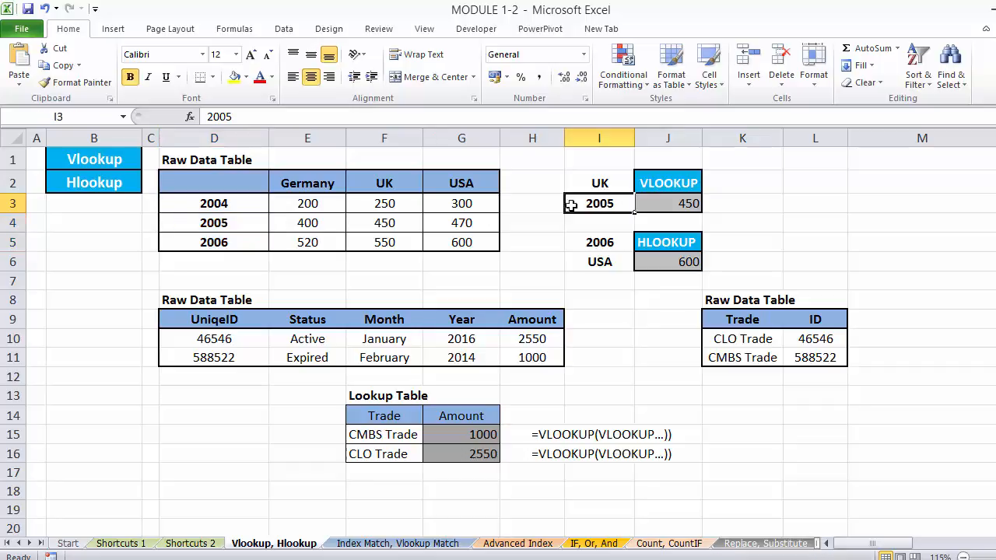
pyautogui.click(191, 224)
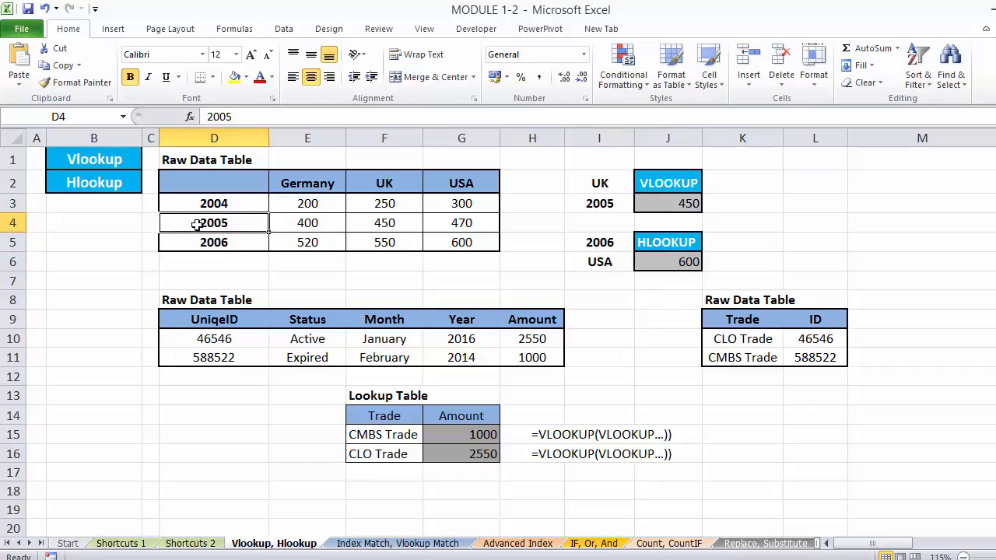
pyautogui.moveTo(251, 223); pyautogui.dragTo(462, 224)
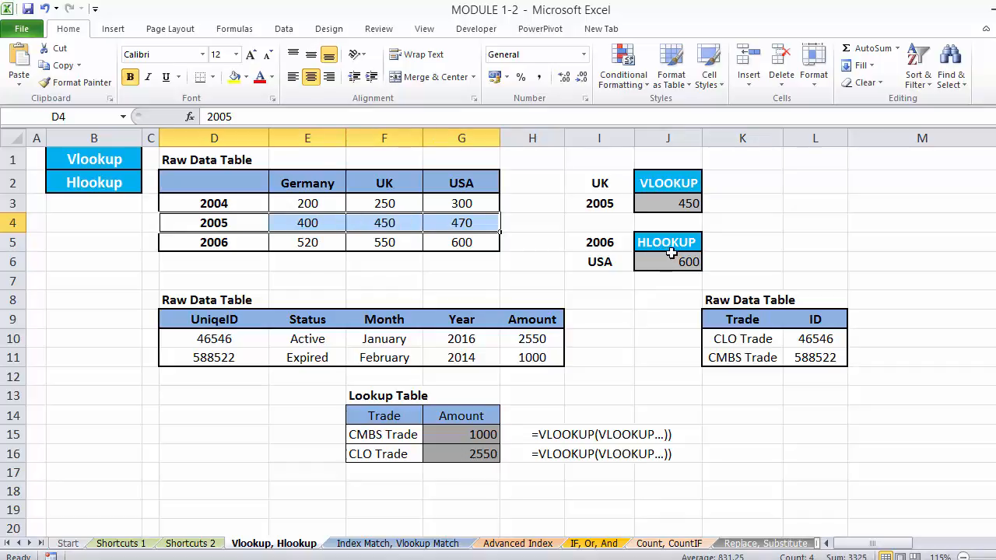
pyautogui.click(605, 262)
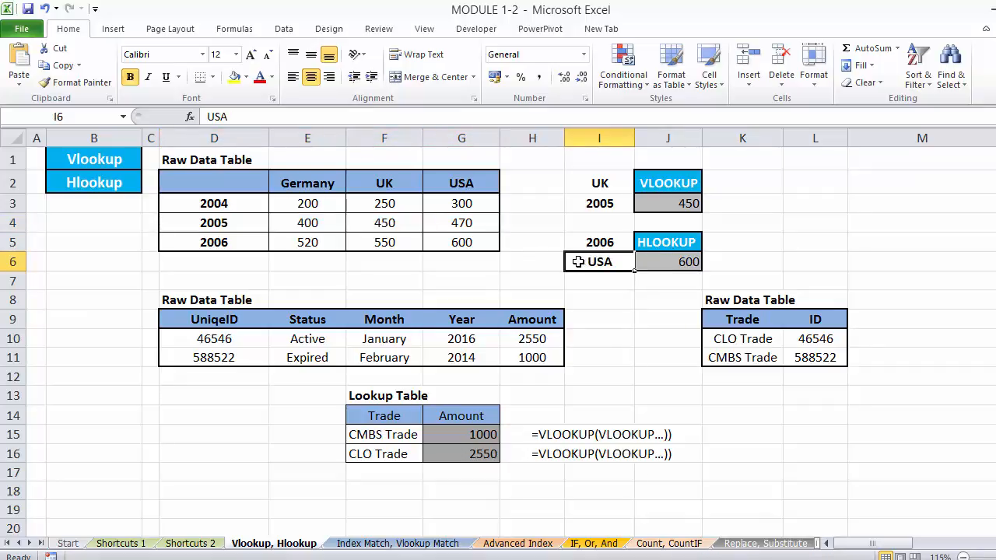
pyautogui.click(441, 182)
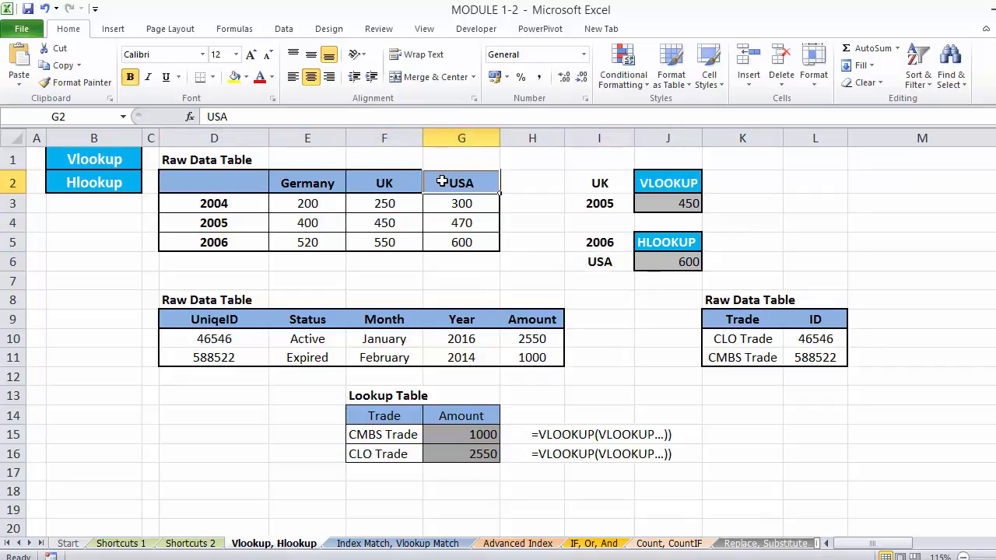
pyautogui.hotkey('ctrl', 'shift', 'Down')
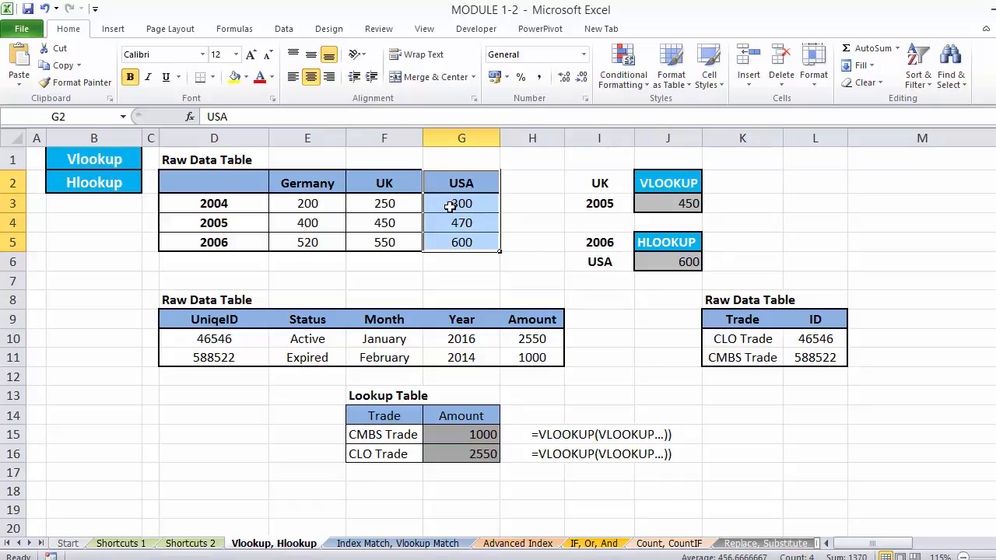
# Clear the formula in J3 and start a new VLOOKUP there with I3 as the lookup value.
pyautogui.doubleClick(668, 203)
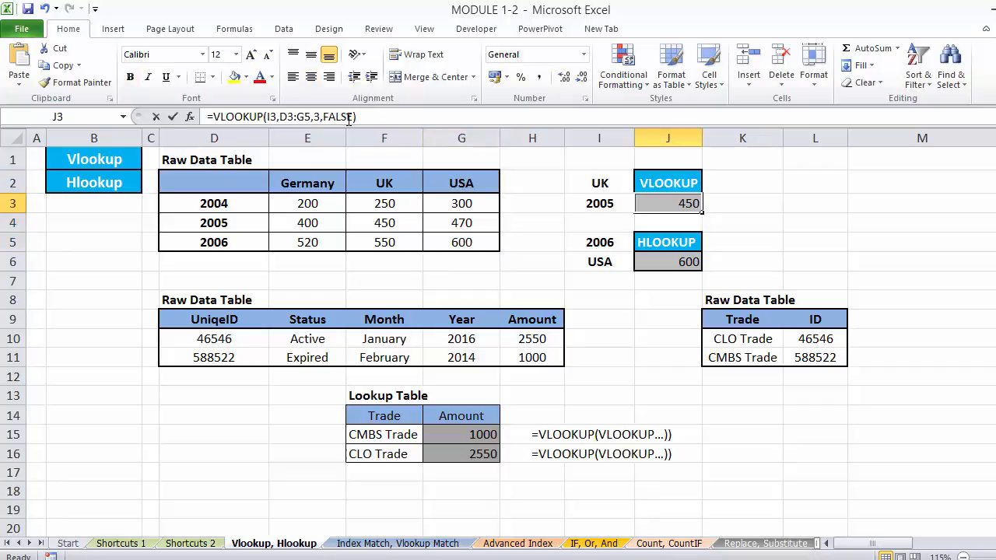
pyautogui.press('Delete')
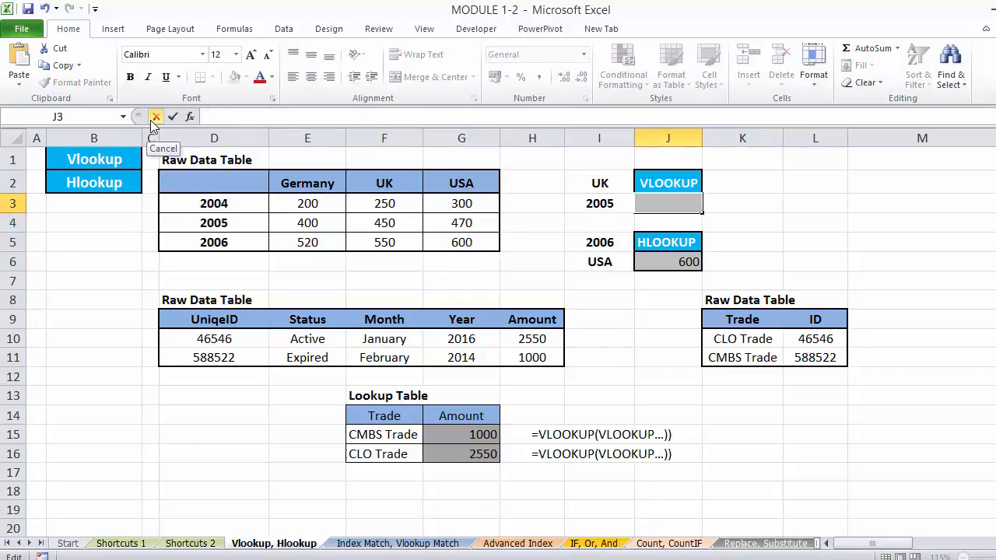
pyautogui.write('=VL')
pyautogui.press('Tab')
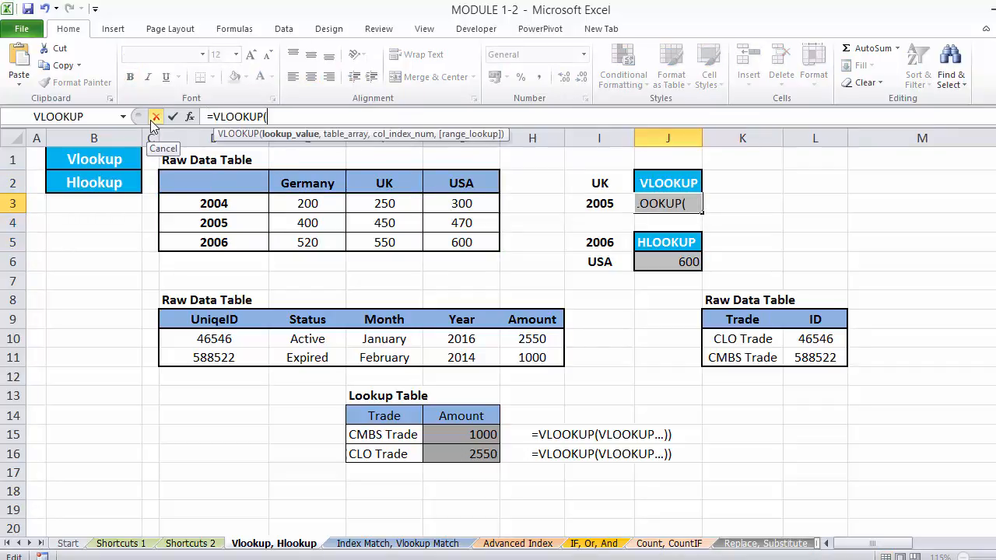
pyautogui.click(190, 116)
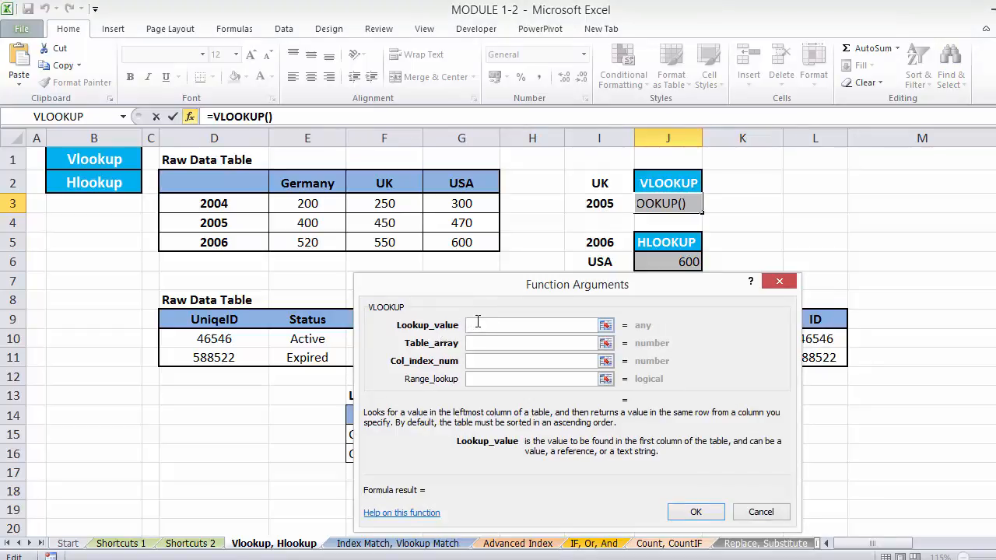
pyautogui.click(599, 210)
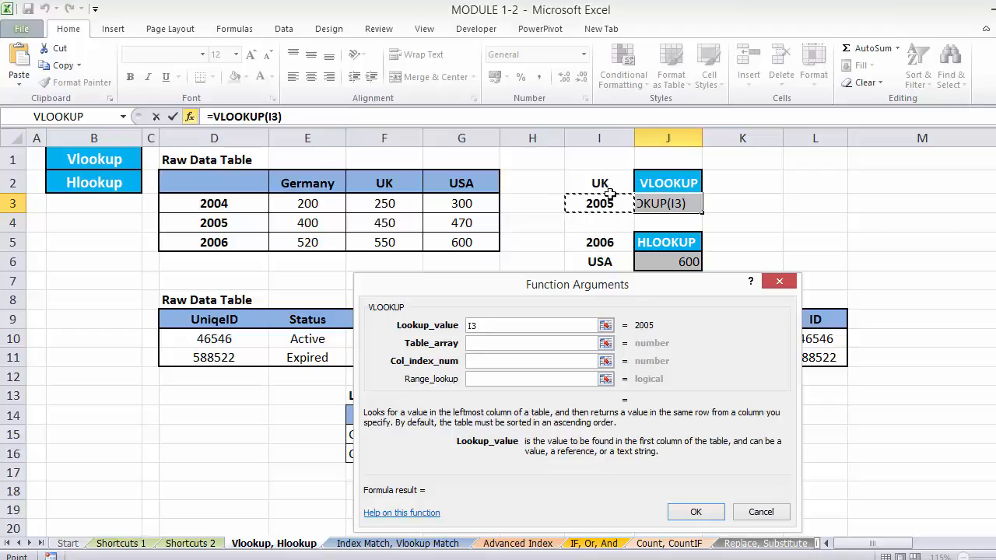
# Set the VLOOKUP's table array to D3:G5, covering the years and amounts without the country header row.
pyautogui.press('Tab')
pyautogui.moveTo(241, 203); pyautogui.dragTo(477, 241)
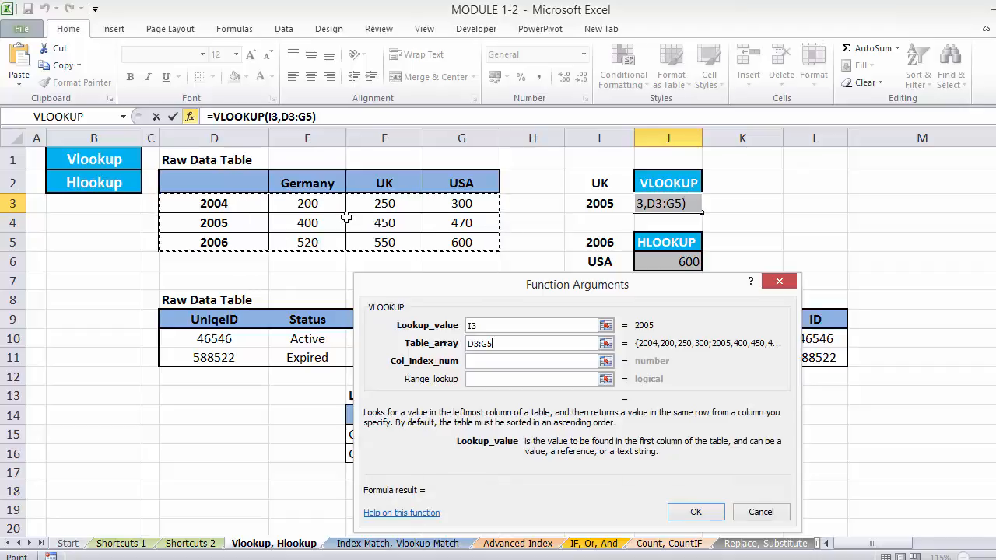
pyautogui.moveTo(179, 178); pyautogui.dragTo(462, 247)
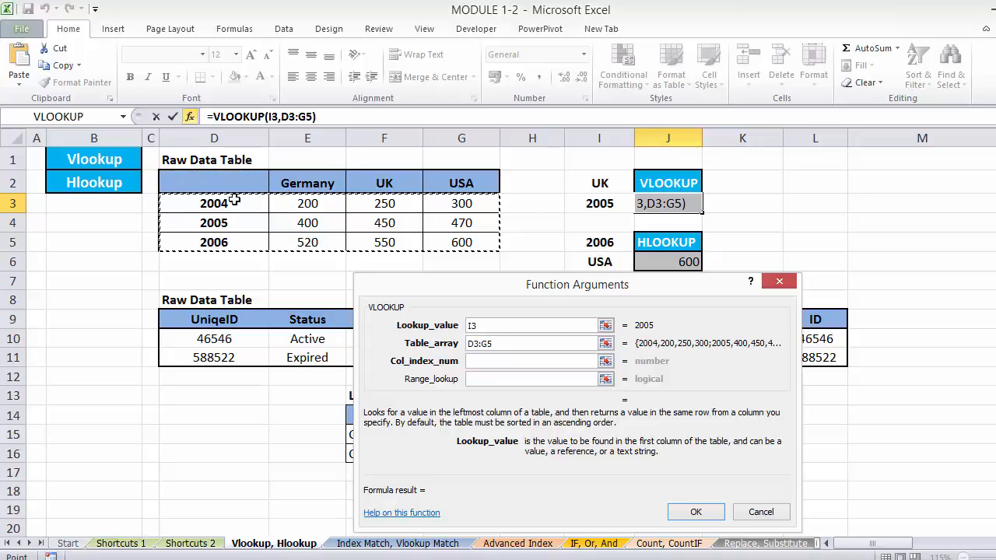
pyautogui.moveTo(234, 201); pyautogui.dragTo(471, 236)
# Complete the VLOOKUP in J3 with column index number 3 and range lookup FALSE.
pyautogui.press('Tab')
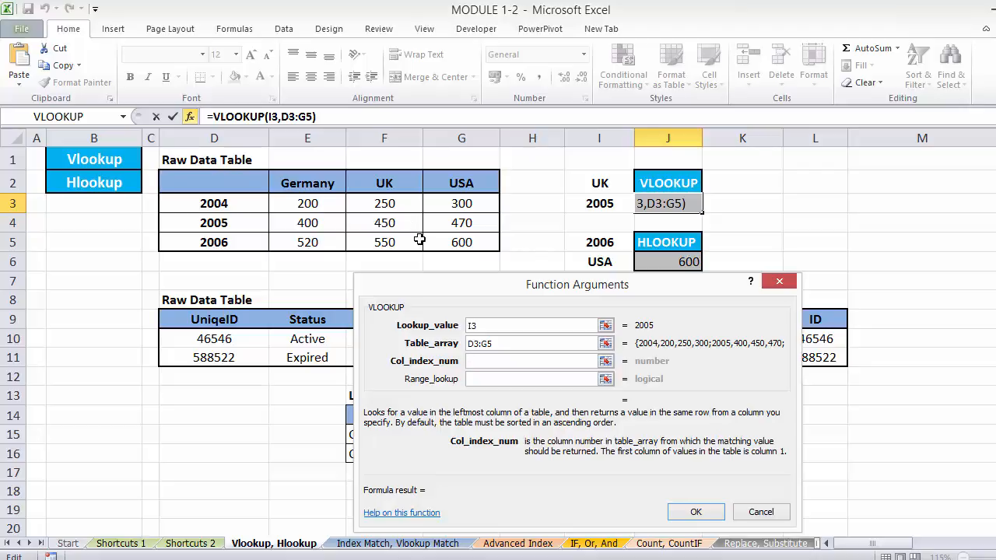
pyautogui.write('3')
pyautogui.click(483, 380)
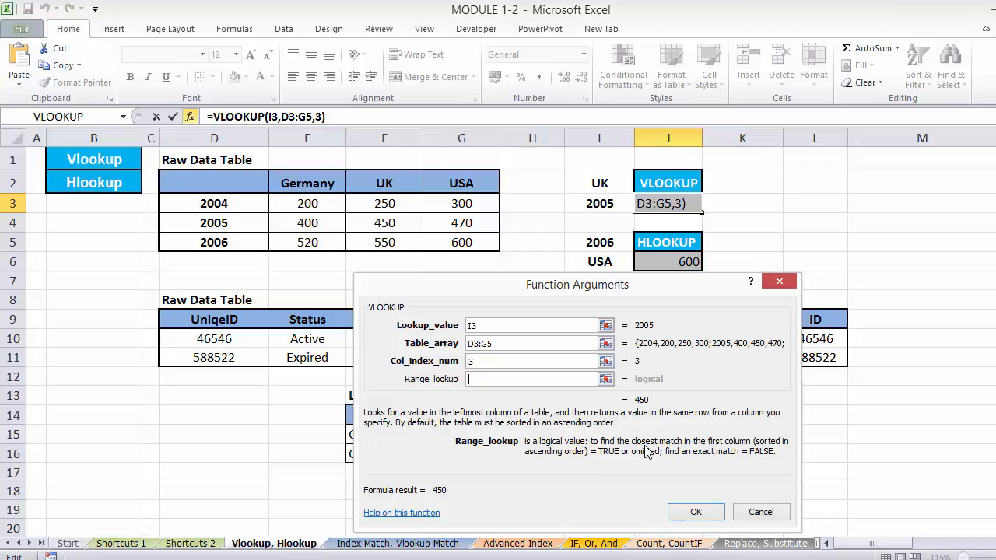
pyautogui.write('F')
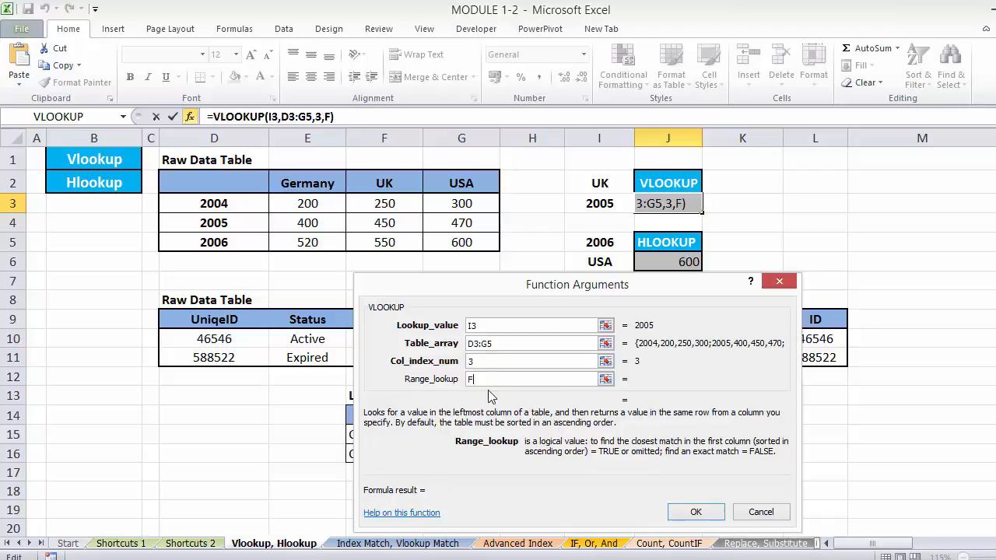
pyautogui.write('ALSE')
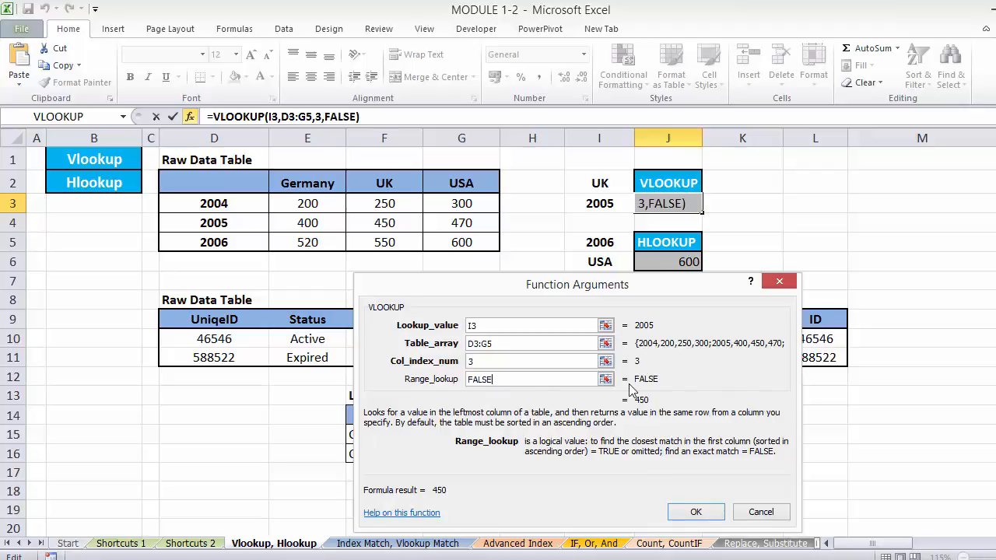
pyautogui.click(696, 512)
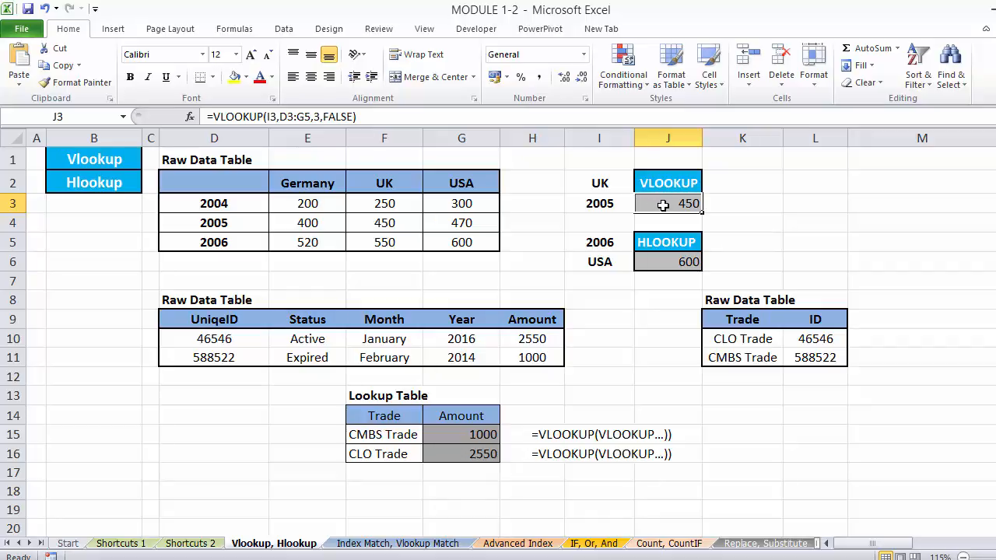
# Examine how the VLOOKUP in J3 searches the vertical year column while the HLOOKUP in J6 searches the horizontal country header row.
pyautogui.click(200, 223)
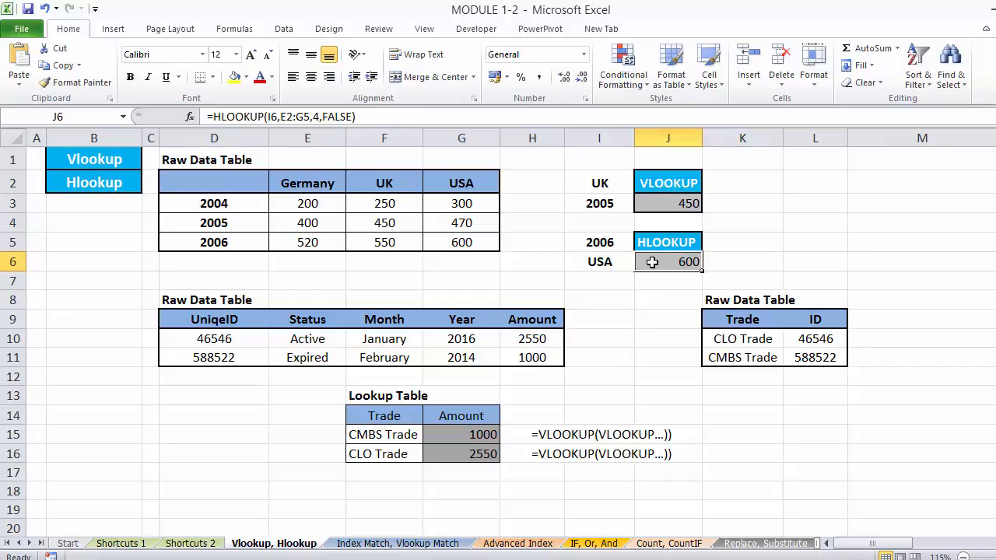
pyautogui.click(209, 279)
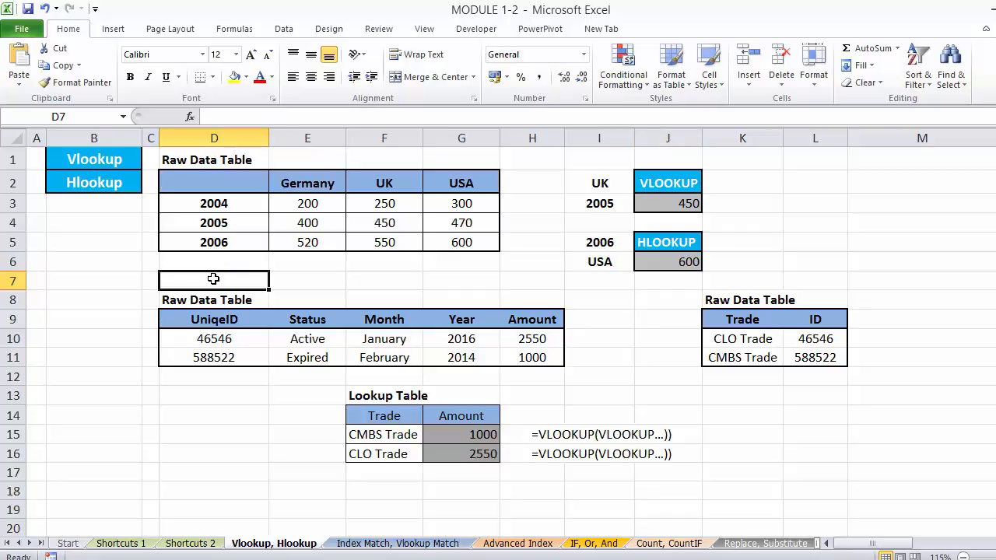
pyautogui.click(212, 202)
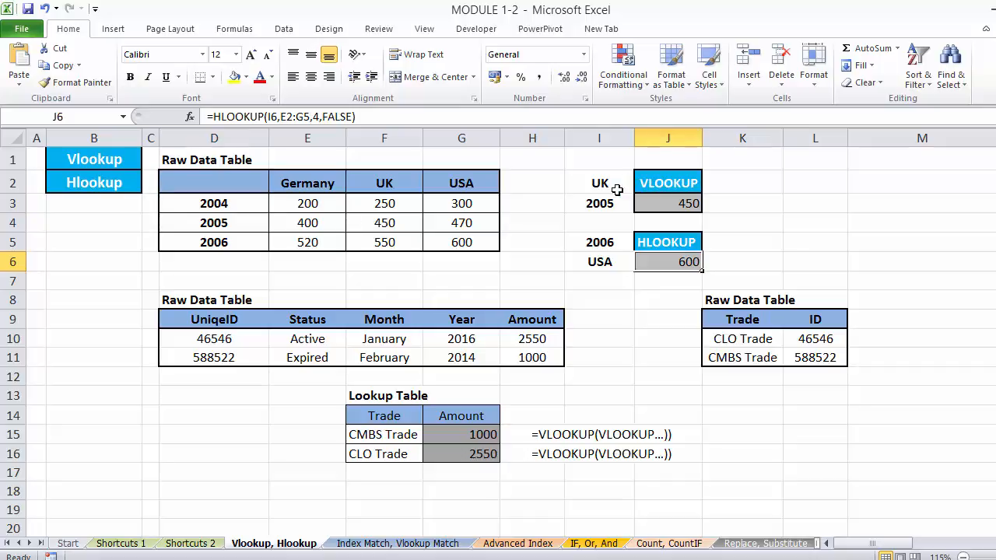
pyautogui.click(661, 201)
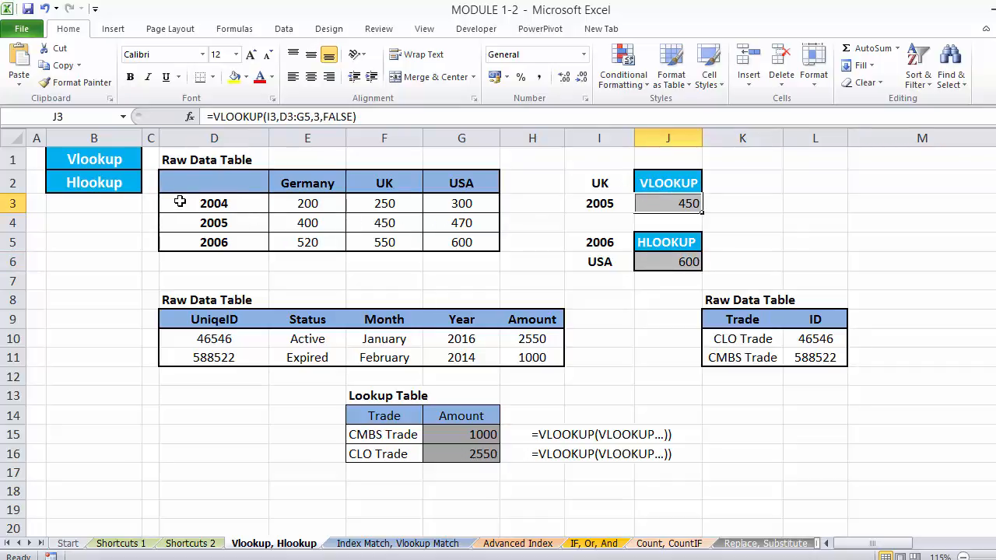
pyautogui.moveTo(177, 199); pyautogui.dragTo(183, 244)
pyautogui.click(659, 263)
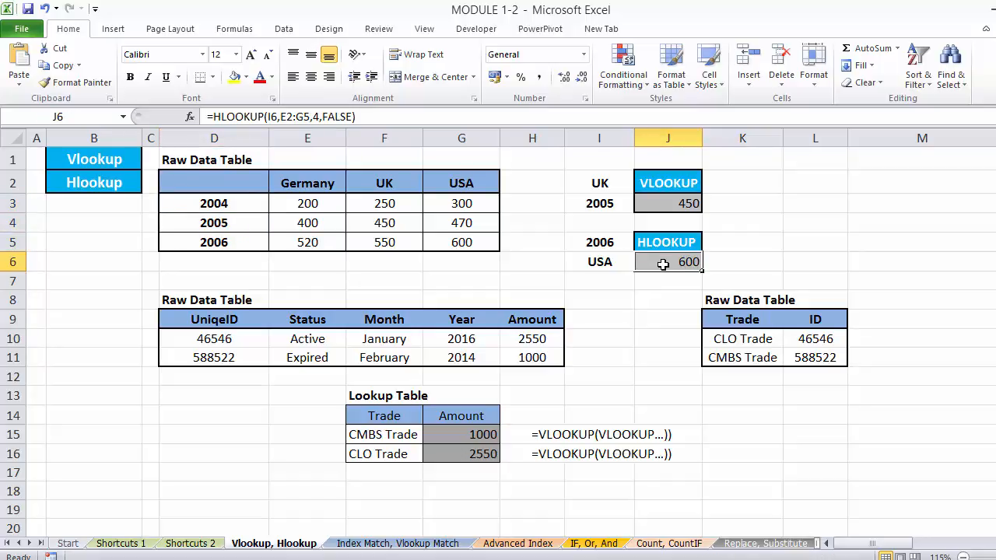
pyautogui.click(601, 261)
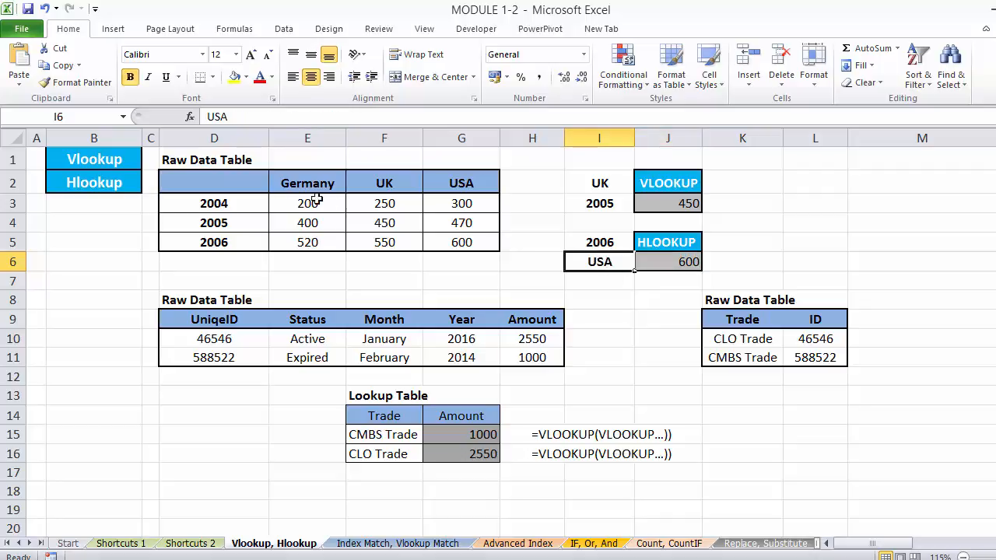
pyautogui.moveTo(195, 183); pyautogui.dragTo(469, 179)
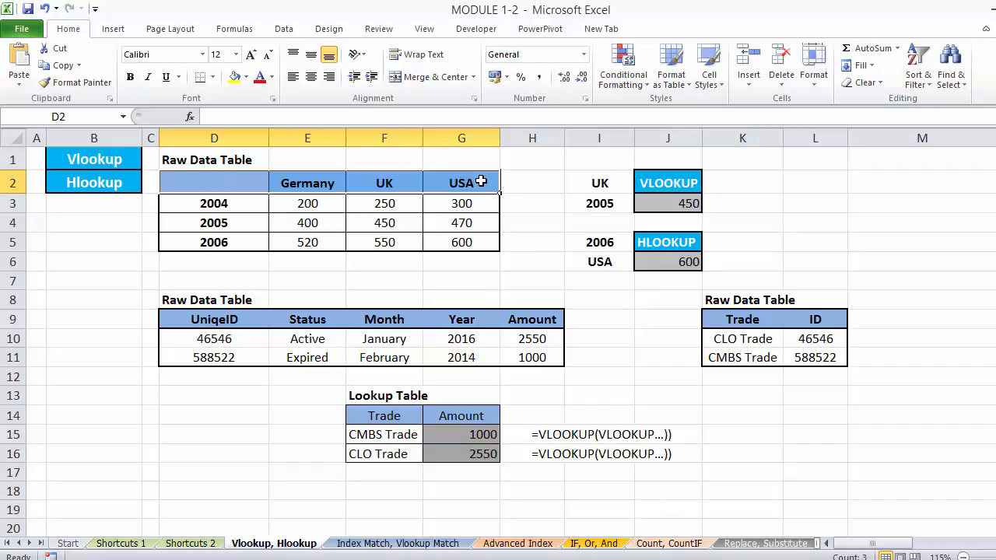
pyautogui.moveTo(481, 181); pyautogui.dragTo(473, 244)
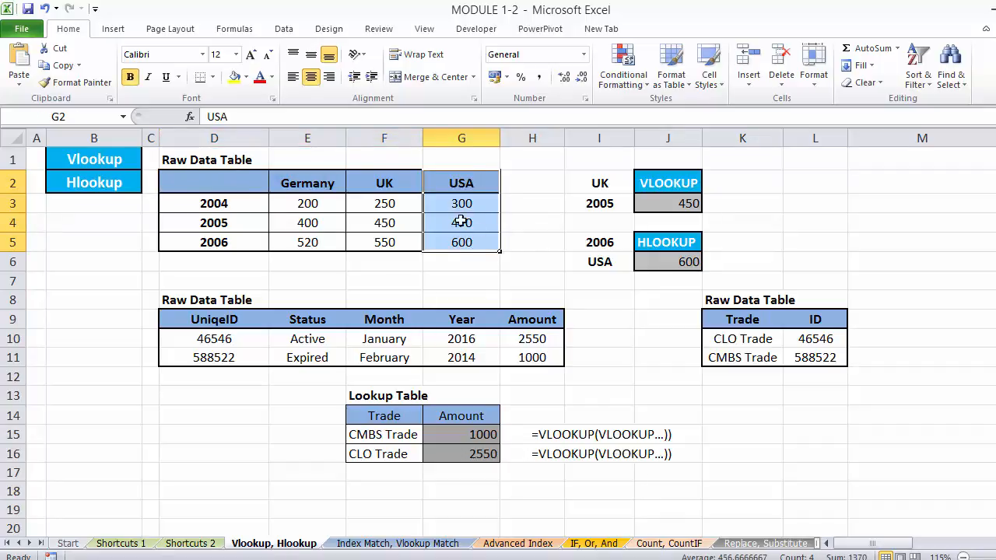
# Clear the formula in J6 and start a new HLOOKUP there with I6 as the lookup value.
pyautogui.click(673, 261)
pyautogui.press('Delete')
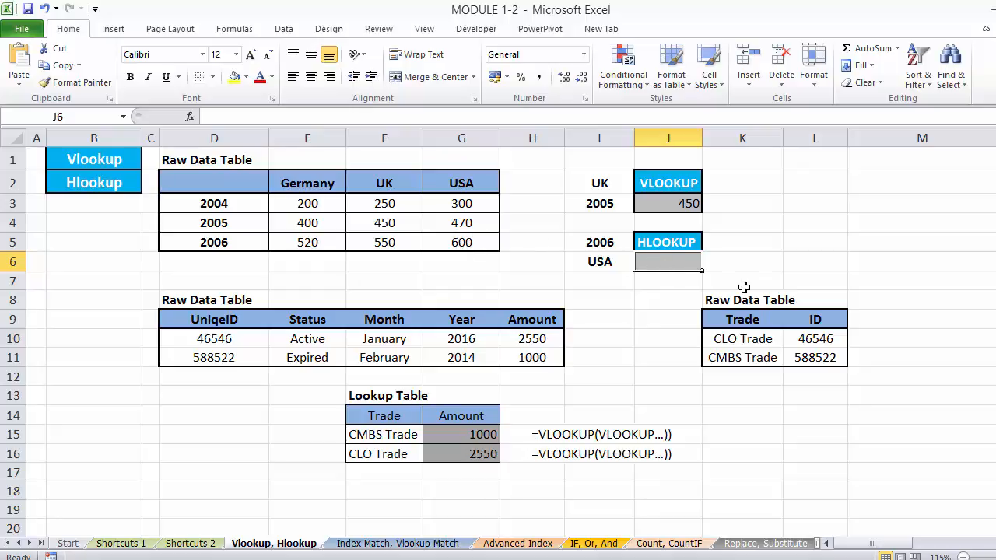
pyautogui.write('=HL')
pyautogui.press('Tab')
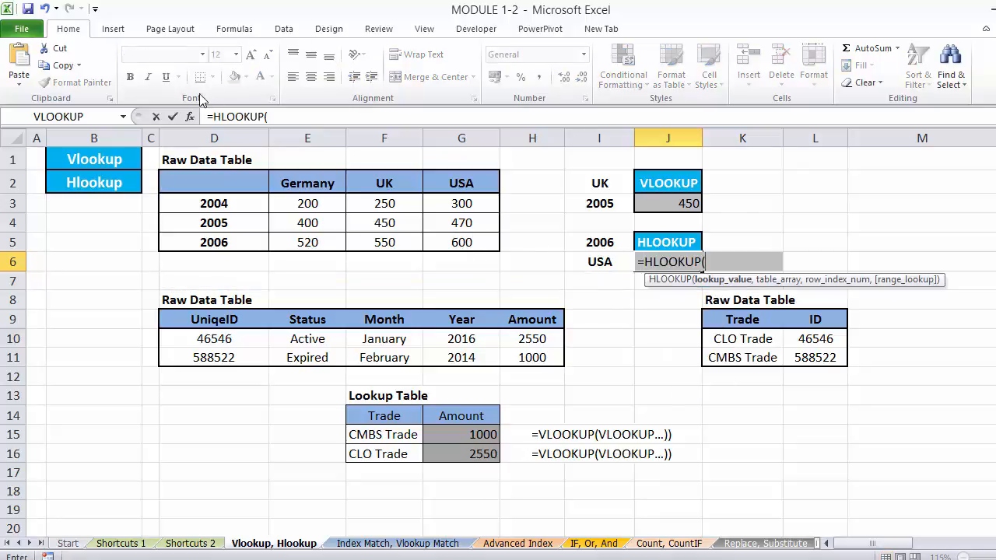
pyautogui.click(190, 116)
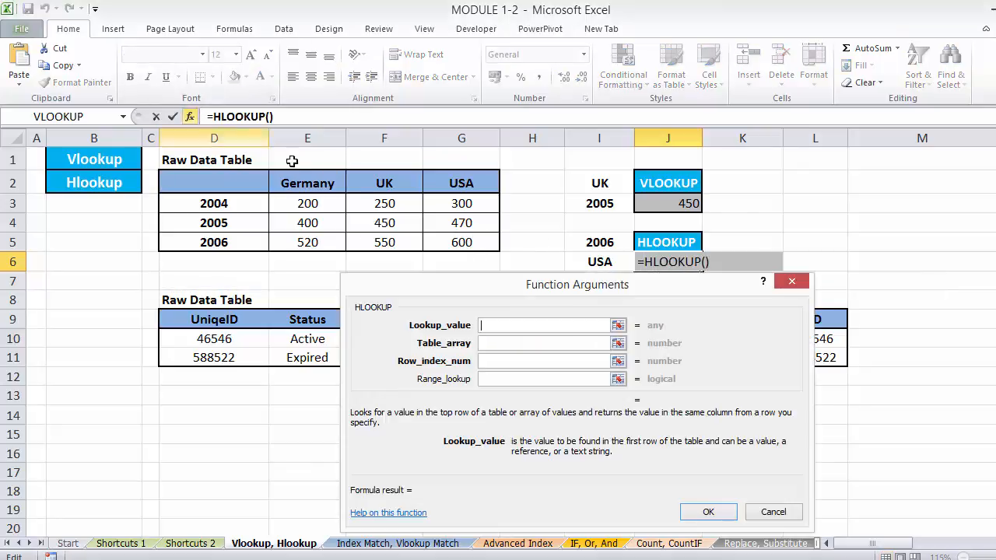
pyautogui.click(599, 263)
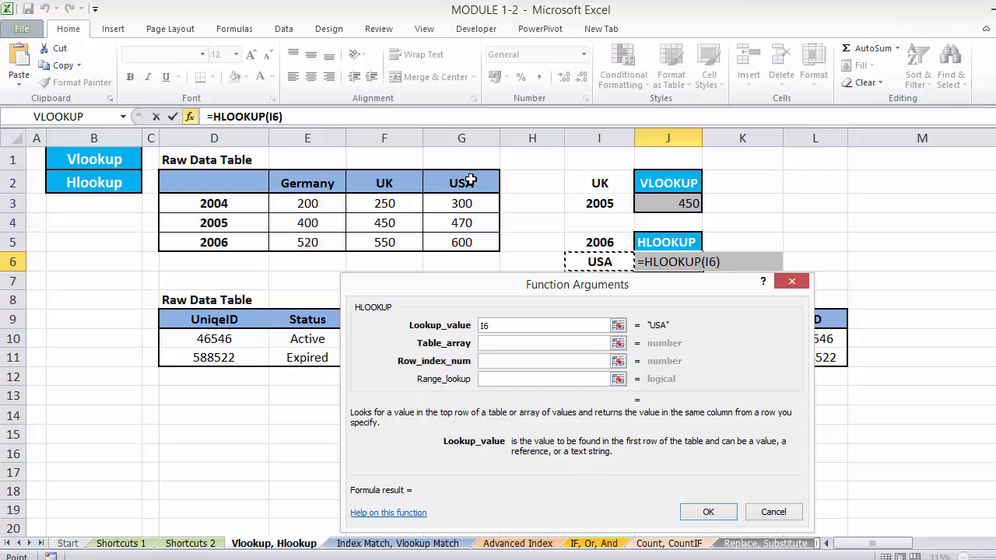
# Complete the HLOOKUP in J6 with table array E2:G5, row index number 4 and range lookup FALSE.
pyautogui.click(502, 346)
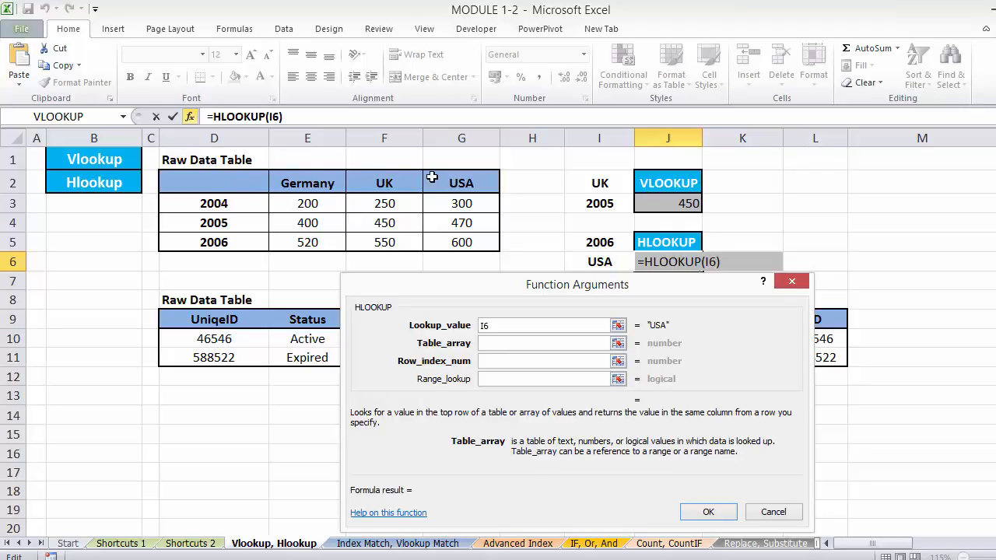
pyautogui.moveTo(282, 178); pyautogui.dragTo(456, 242)
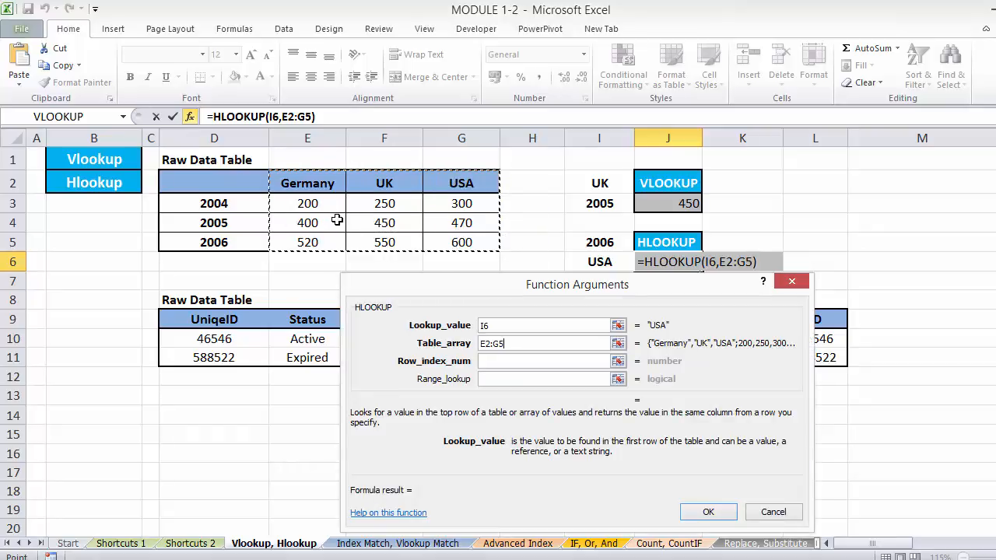
pyautogui.click(491, 363)
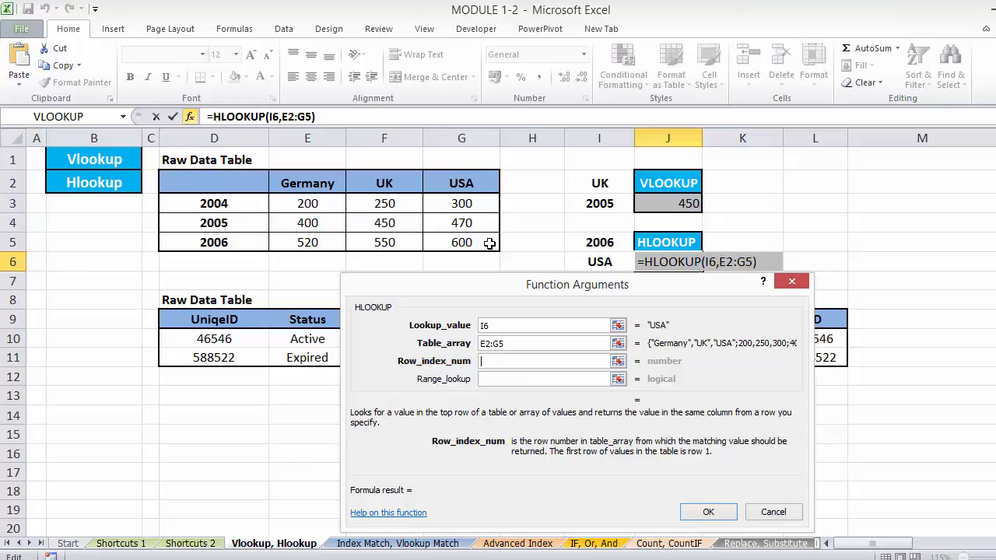
pyautogui.write('4')
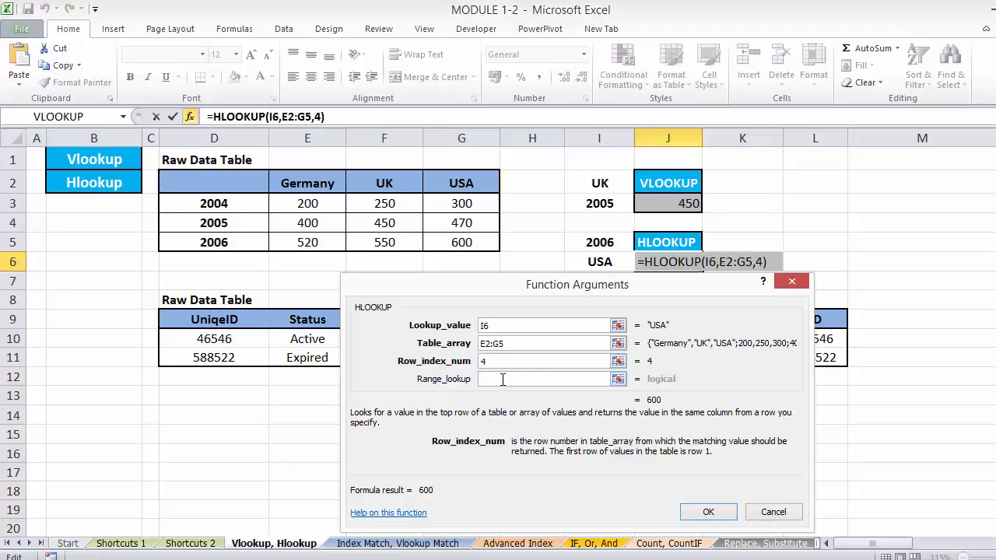
pyautogui.click(503, 379)
pyautogui.write('FALSE')
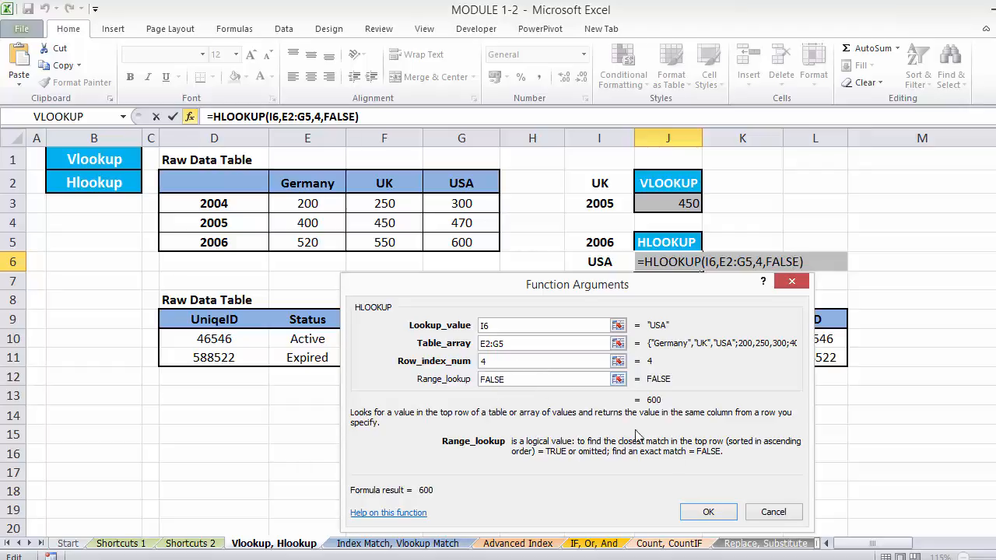
pyautogui.click(708, 511)
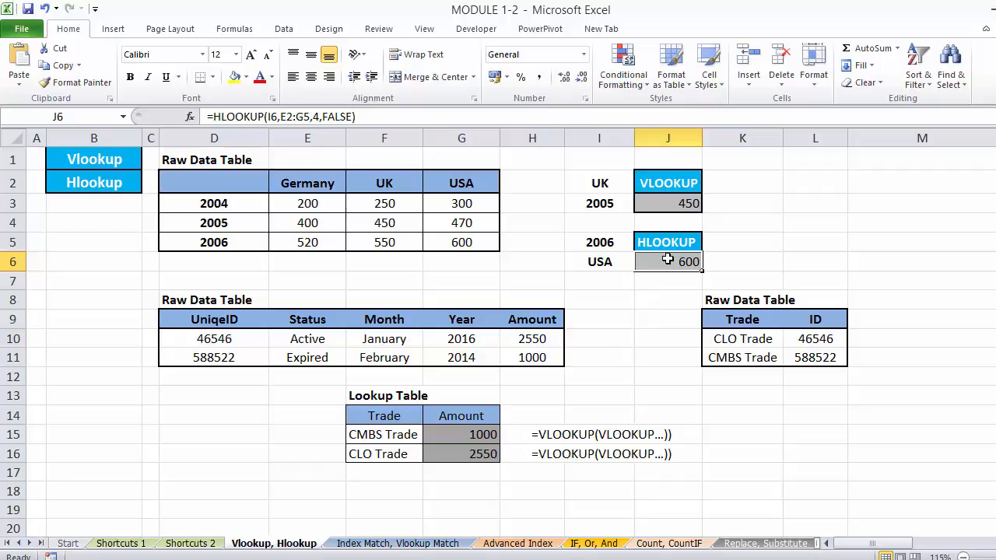
# Review the lookup formulas in J3 and J6, the nested VLOOKUP in G15 and the combined VLOOKUP and HLOOKUP in P15.
pyautogui.click(659, 198)
pyautogui.click(661, 261)
pyautogui.click(459, 432)
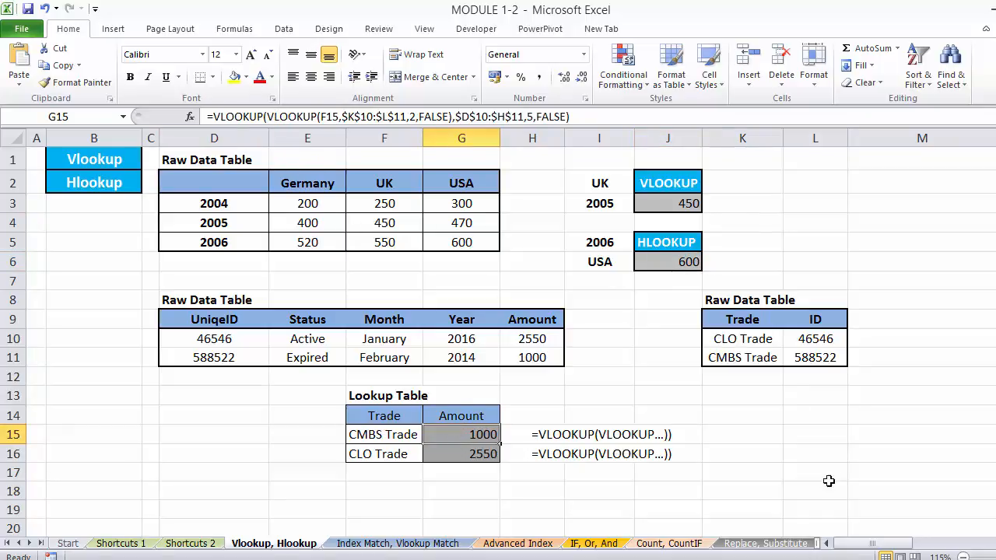
pyautogui.moveTo(867, 545); pyautogui.dragTo(982, 543)
pyautogui.click(335, 435)
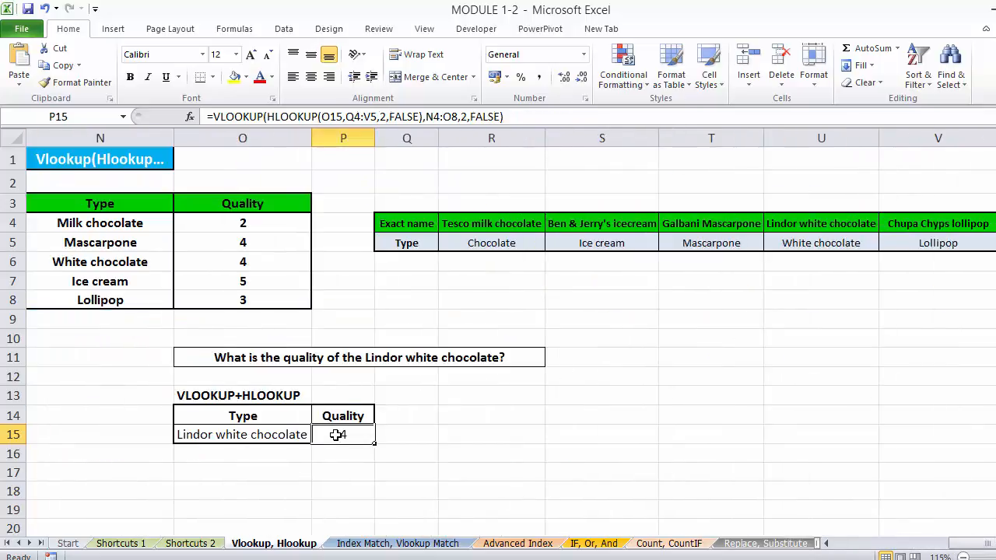